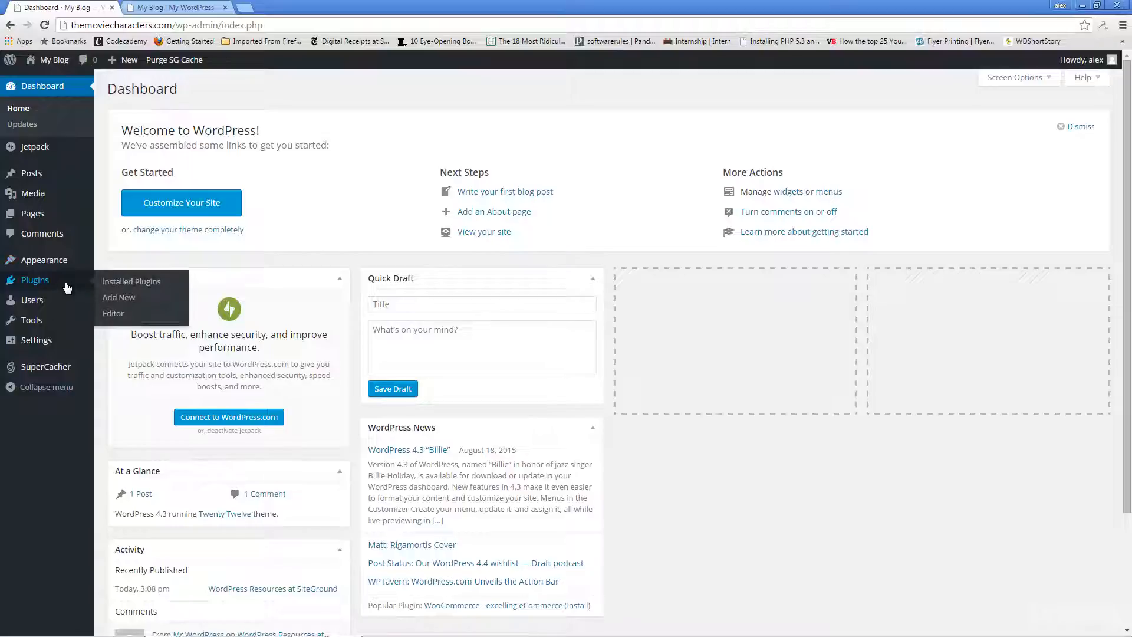
Step: Deactivate the SG CachePress plugin and delete its files from the site
left_click(134, 282)
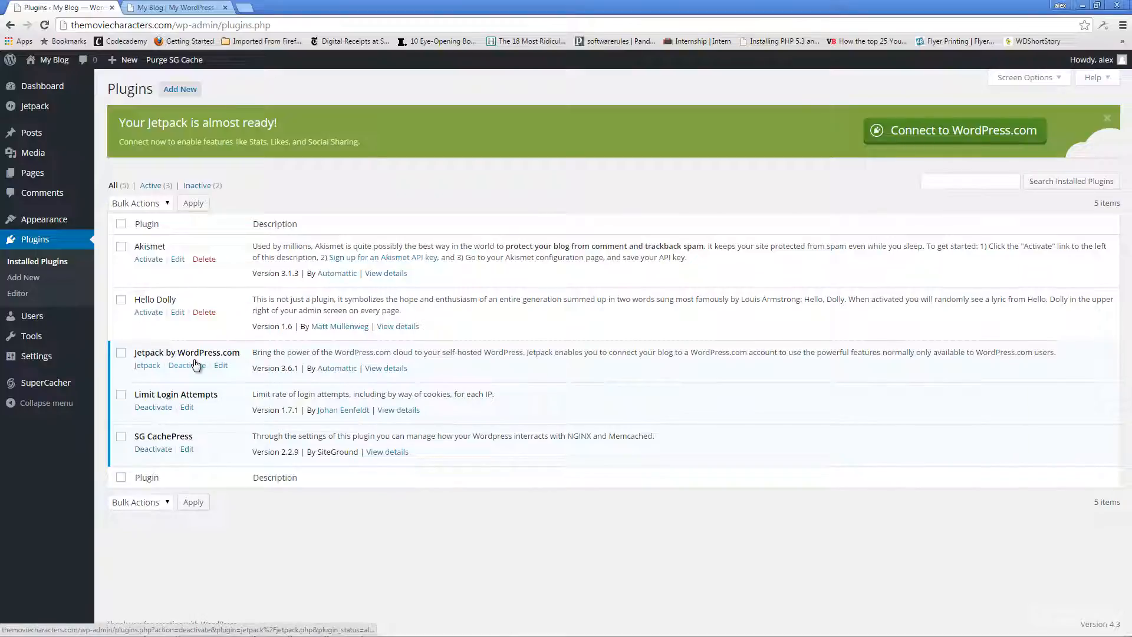
left_click(152, 450)
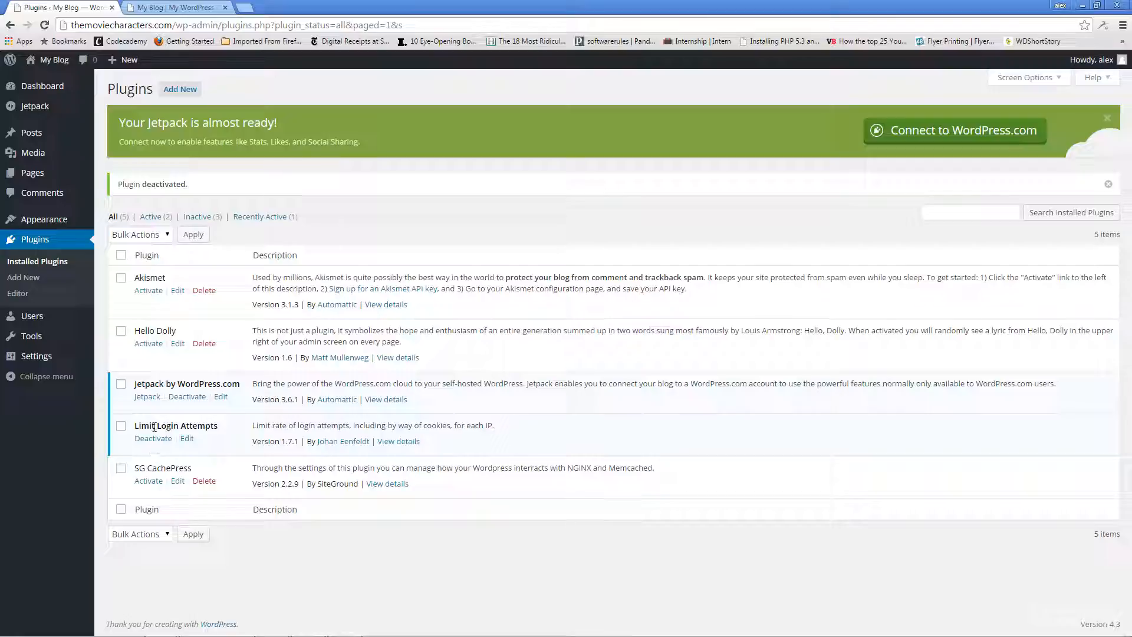
left_click(210, 483)
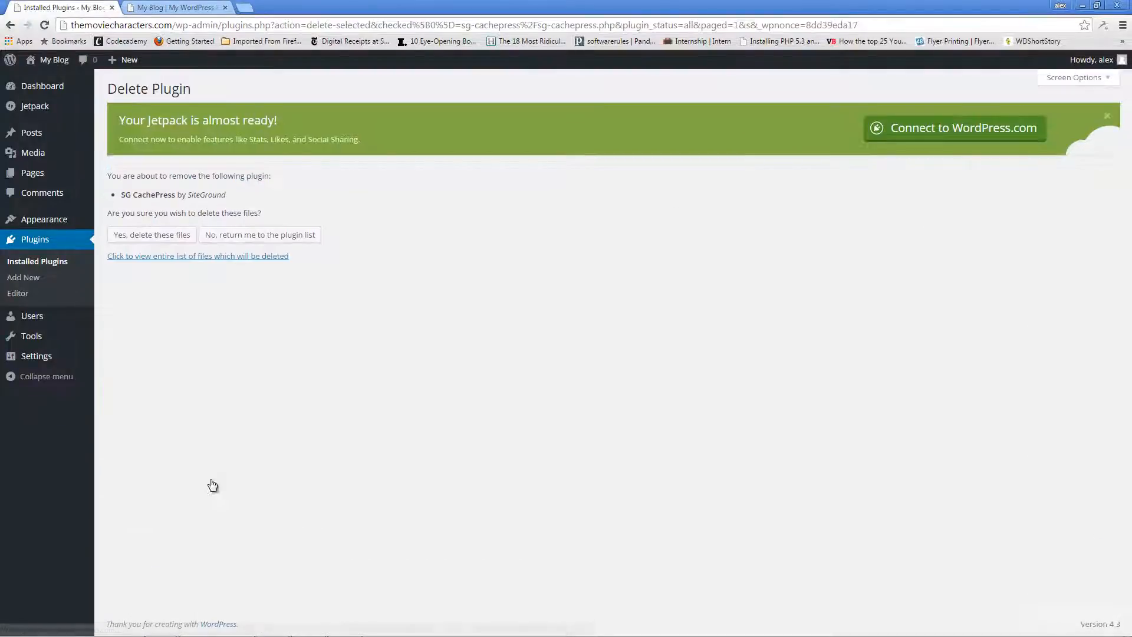
left_click(168, 235)
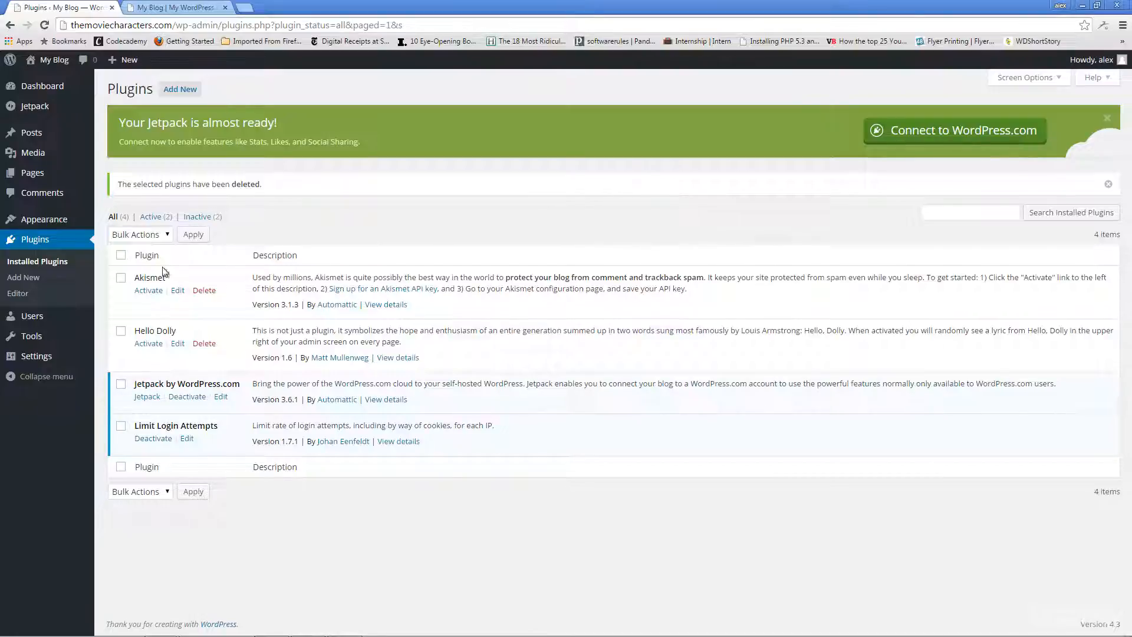
Step: Search the plugins available to add for "one click child theme"
left_click(23, 278)
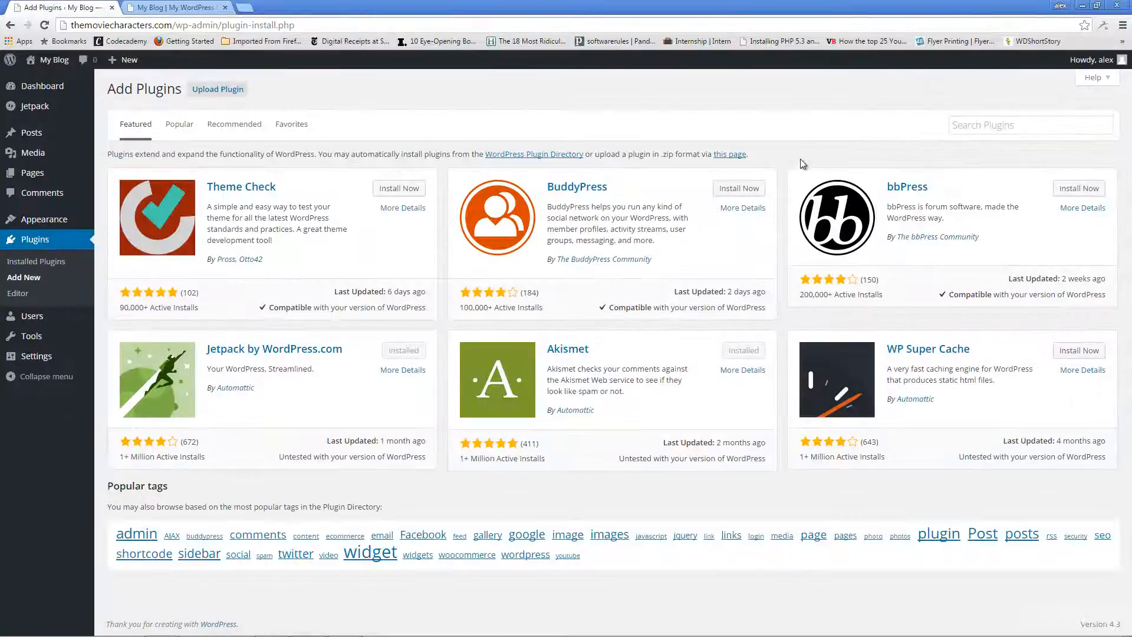
left_click(1021, 126)
type("one click ")
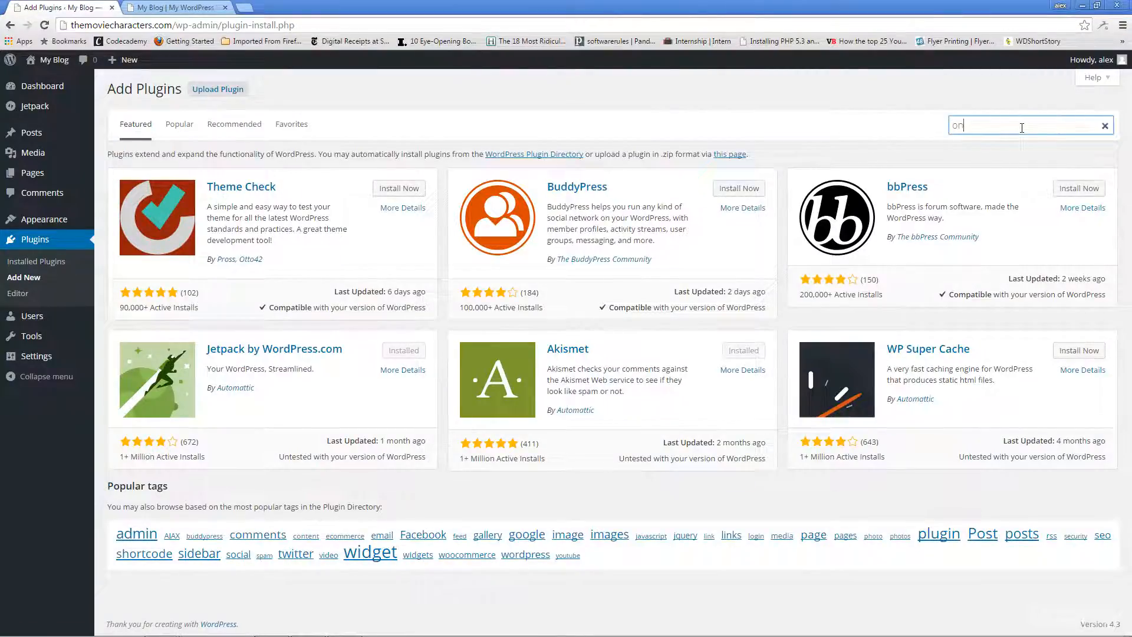
type("child theme")
key("Return")
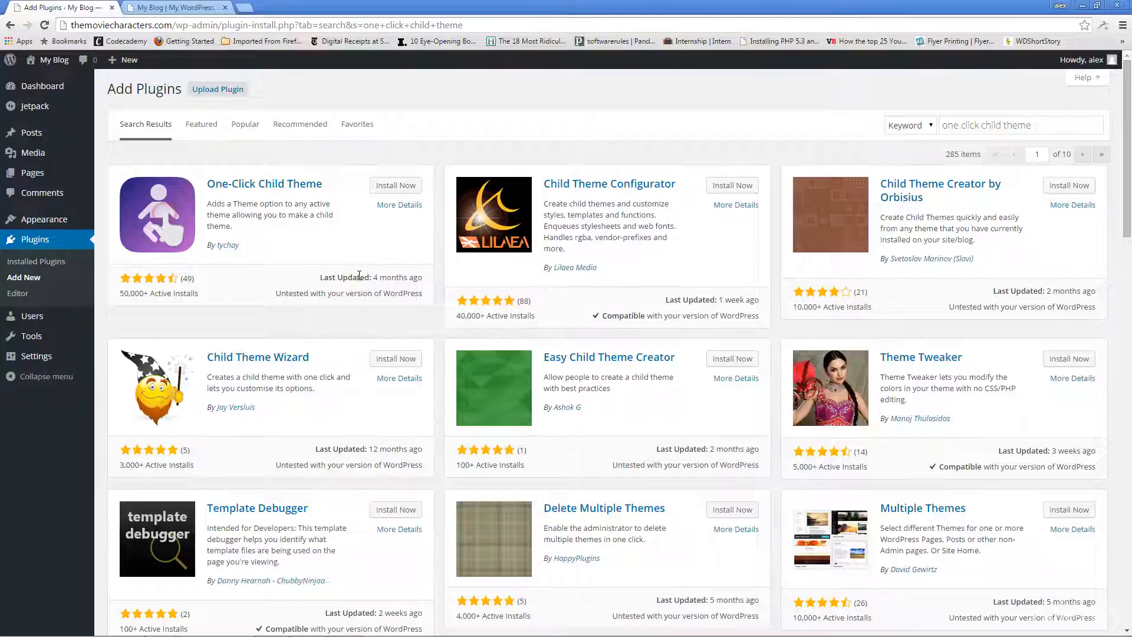
Step: Check the One-Click Child Theme plugin's compatibility and update date, and install and activate Child Theme Configurator instead
mouse_move(406, 281)
left_click_drag(281, 295, 422, 295)
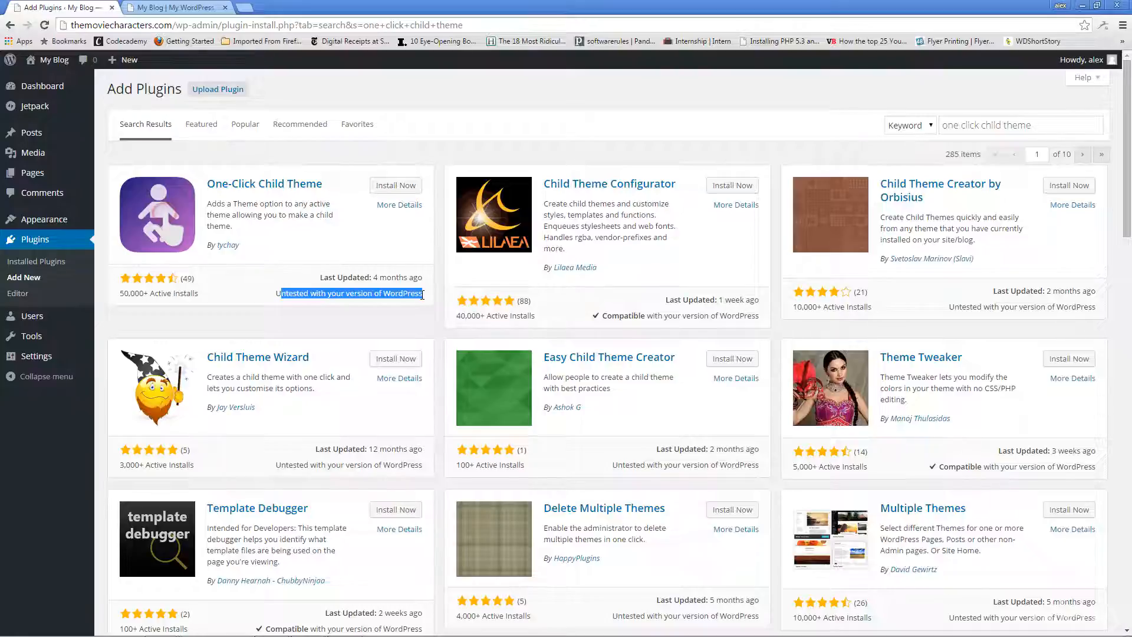
left_click_drag(422, 278, 338, 279)
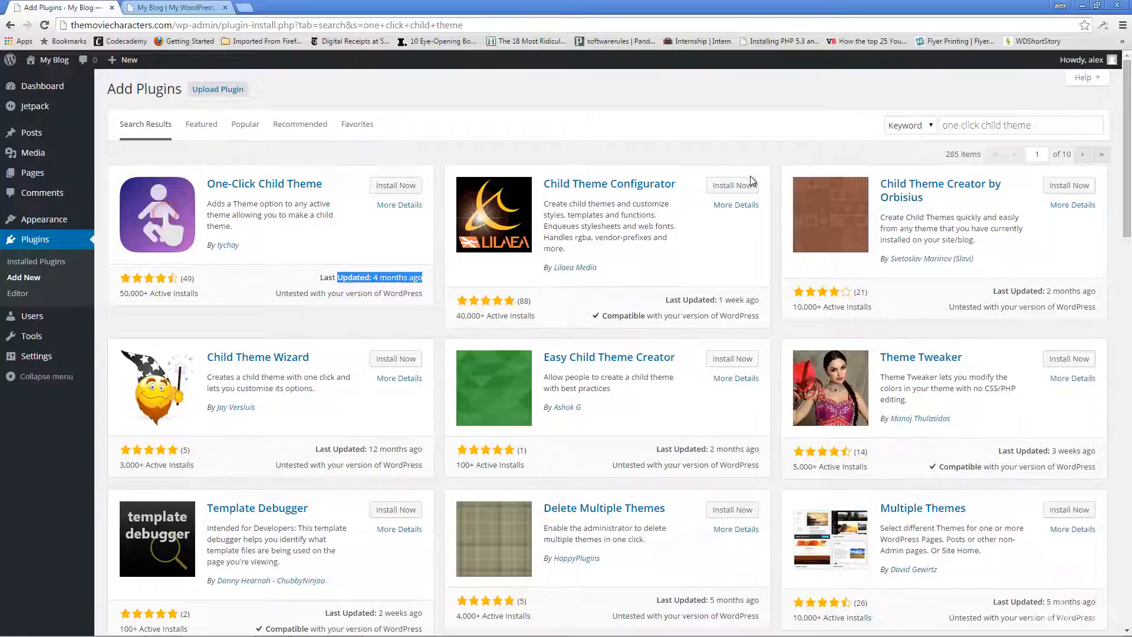
left_click(735, 186)
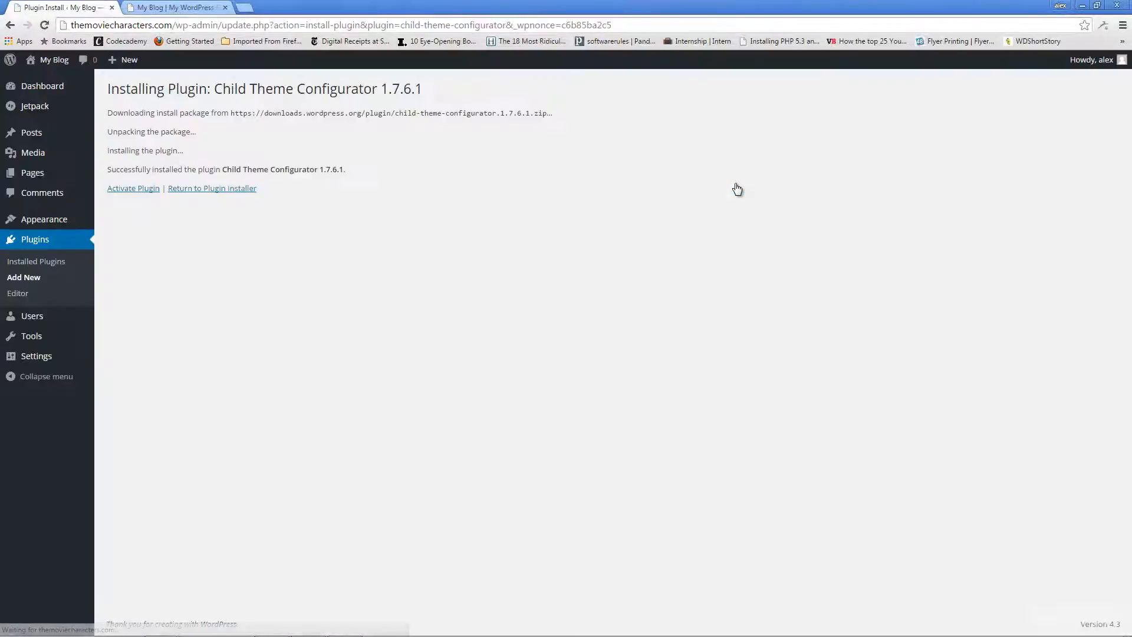
left_click(135, 190)
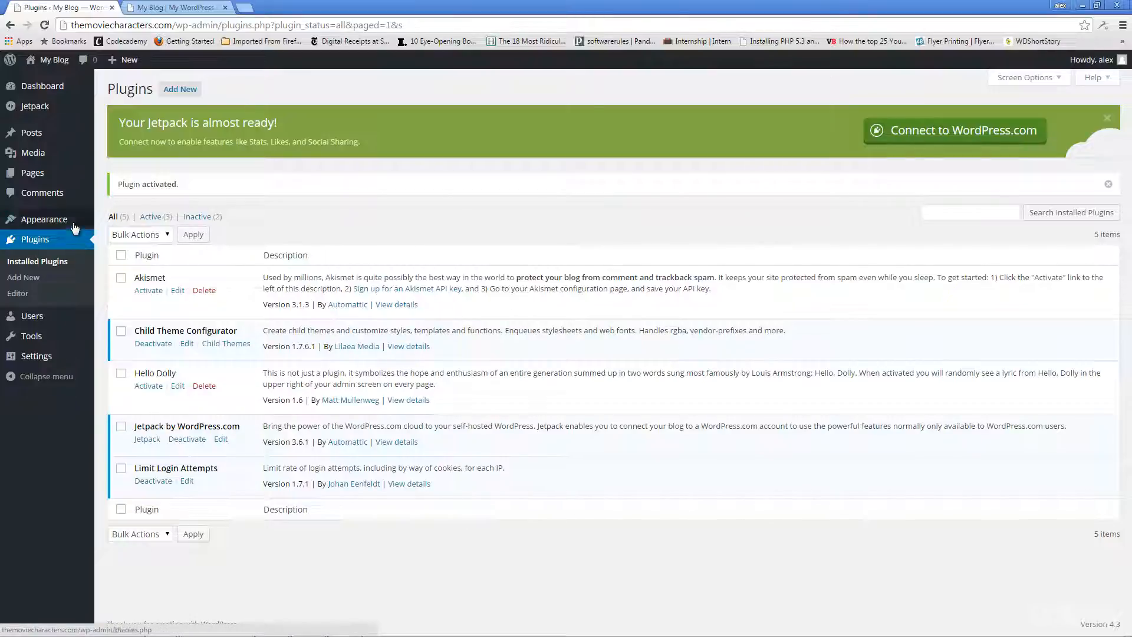
Step: Open the child theme configuration, use Twenty Twelve as the parent theme, and name the new child theme themoviecharacters
mouse_move(75, 227)
mouse_move(58, 336)
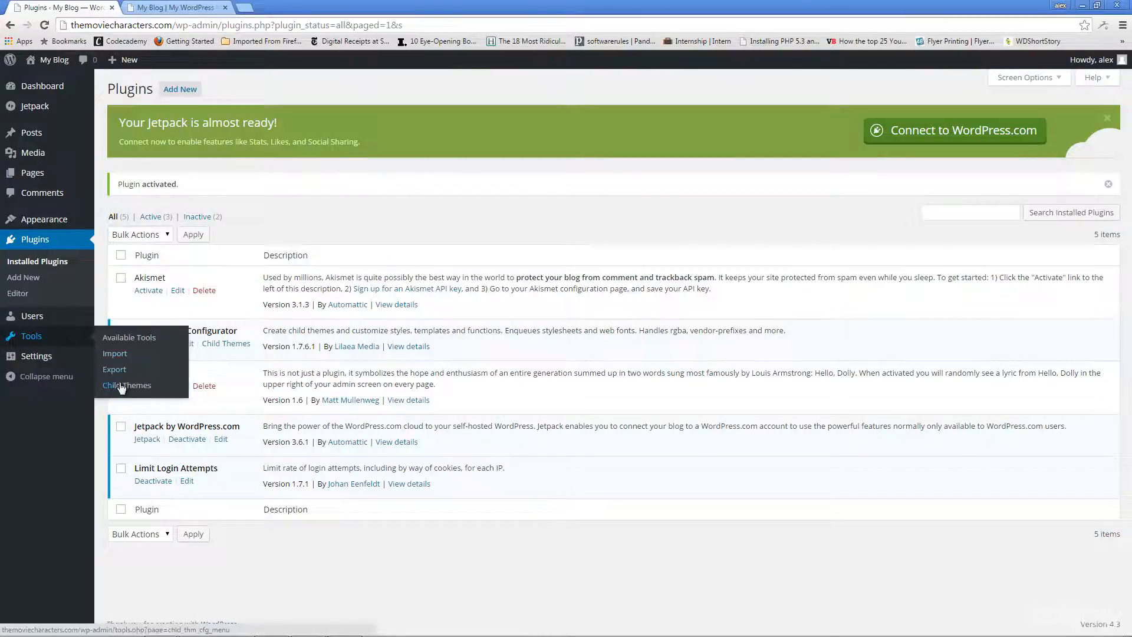
left_click(127, 387)
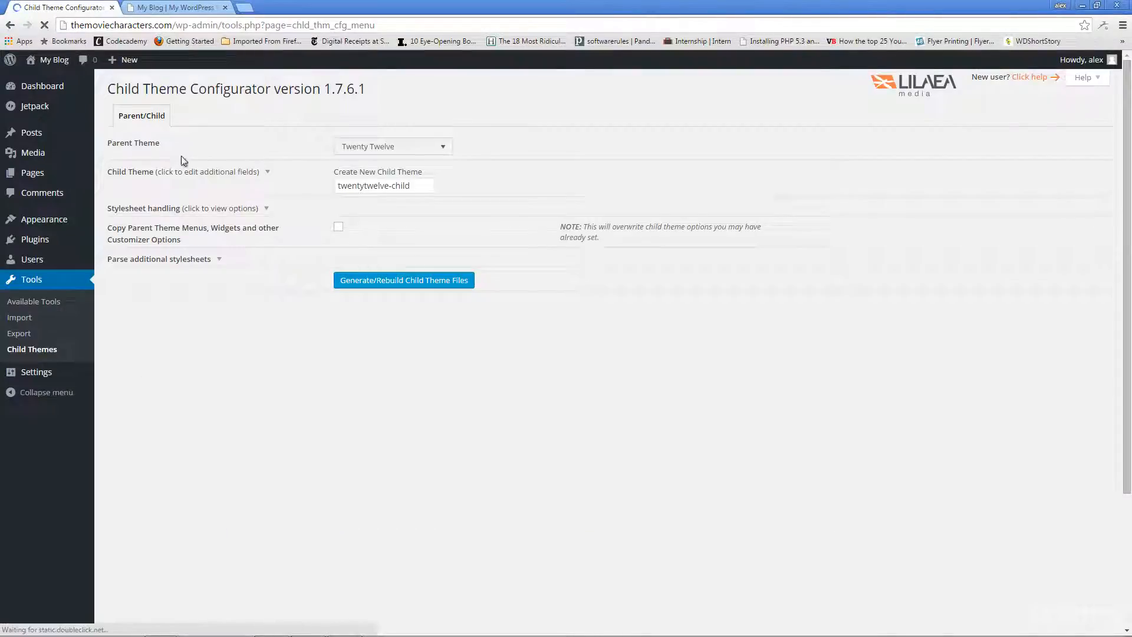
left_click(362, 151)
left_click(372, 151)
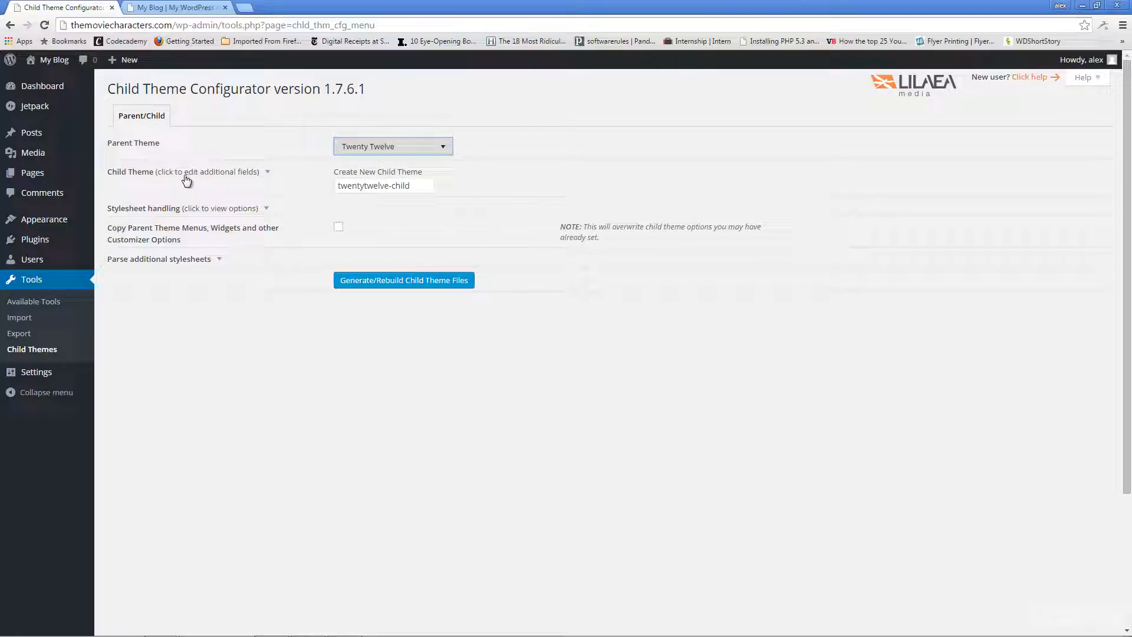
left_click_drag(417, 185, 324, 182)
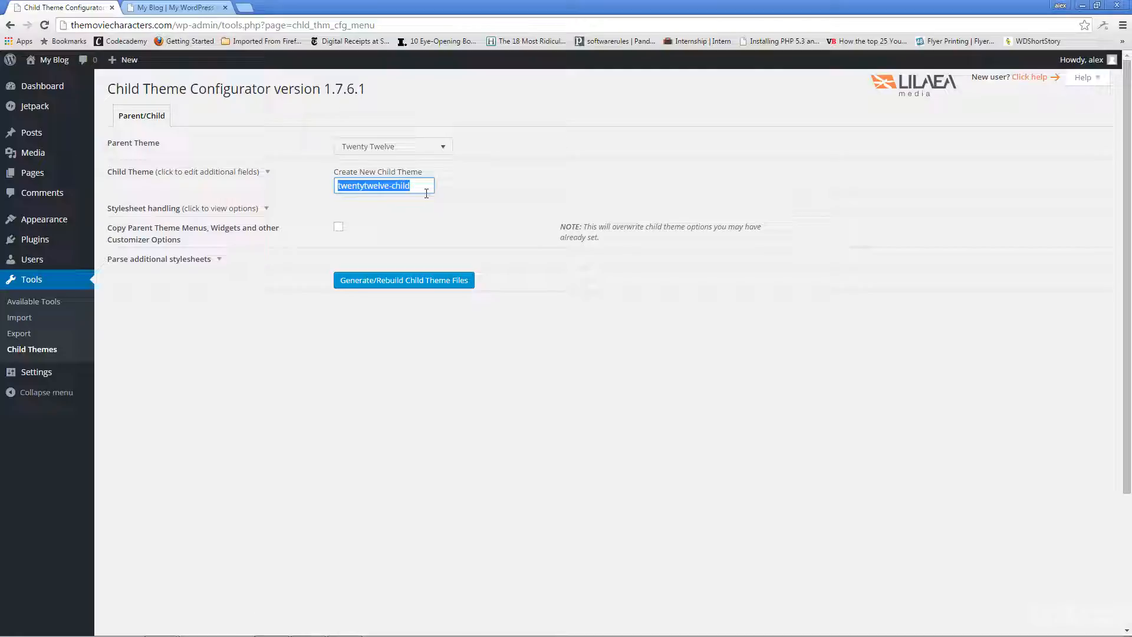
type("the")
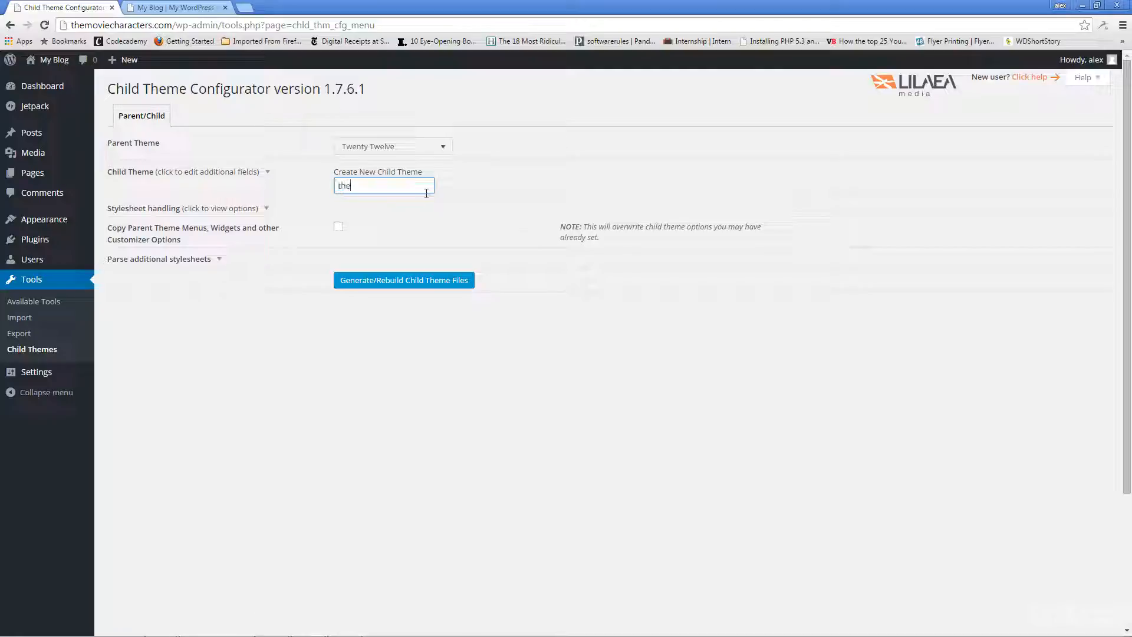
type("mvoviecharacters")
Step: Review the stylesheet handling options without changing them, and generate the child theme files
left_click(270, 210)
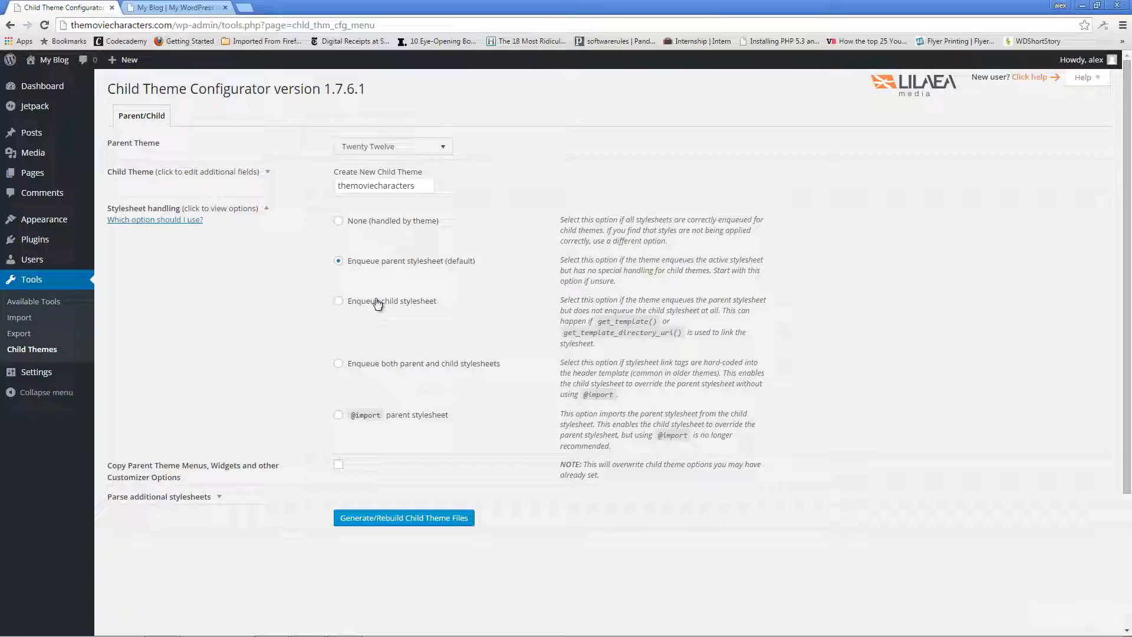
left_click(270, 209)
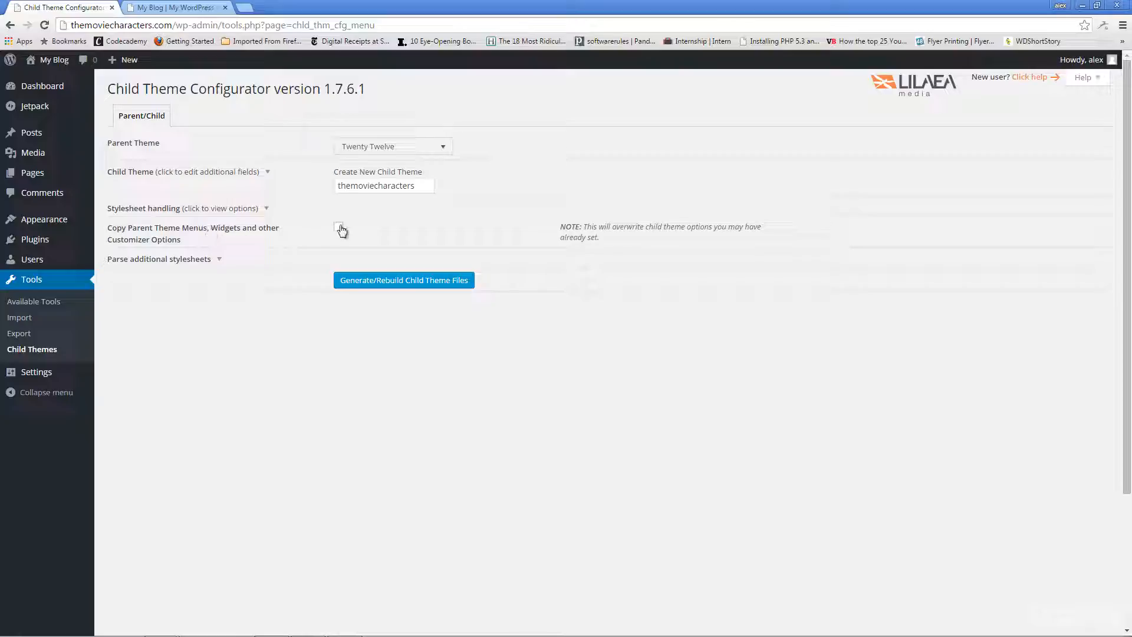
mouse_move(88, 223)
left_click(417, 284)
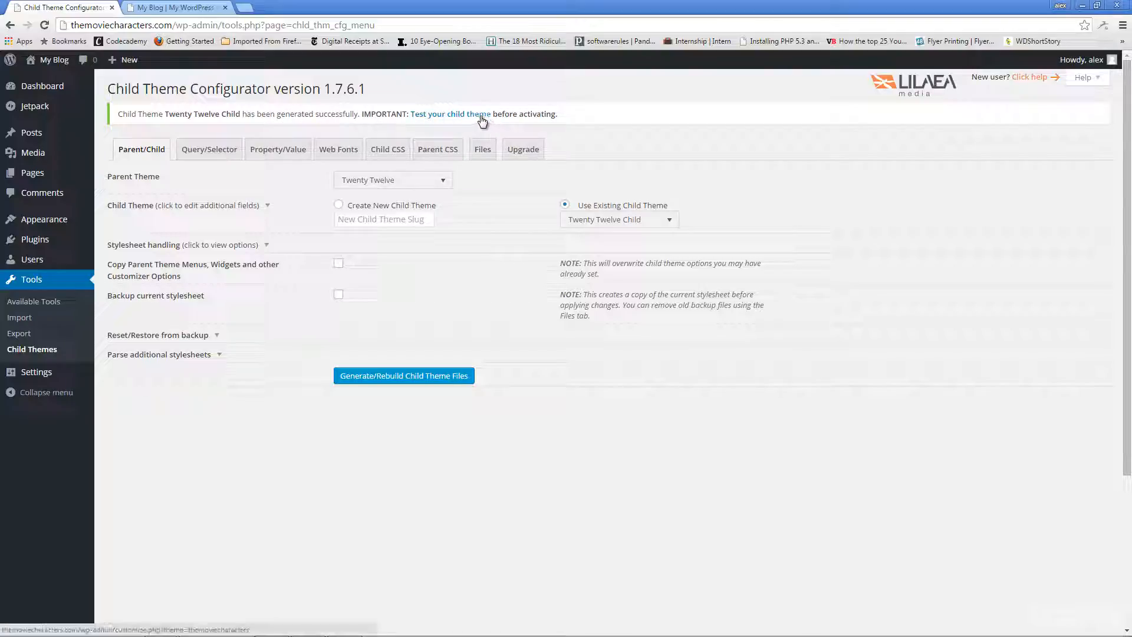
Step: Preview the generated Twenty Twelve Child theme on the site, and save and activate it
left_click(449, 116)
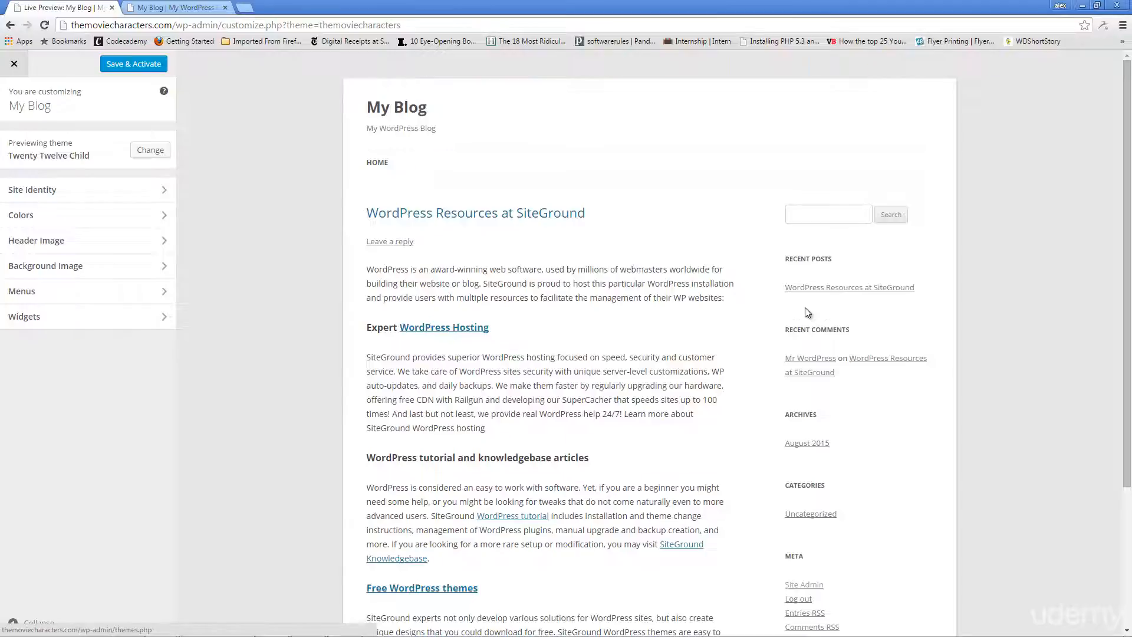
scroll(849, 400, "down", 3)
scroll(850, 401, "up", 3)
left_click(141, 65)
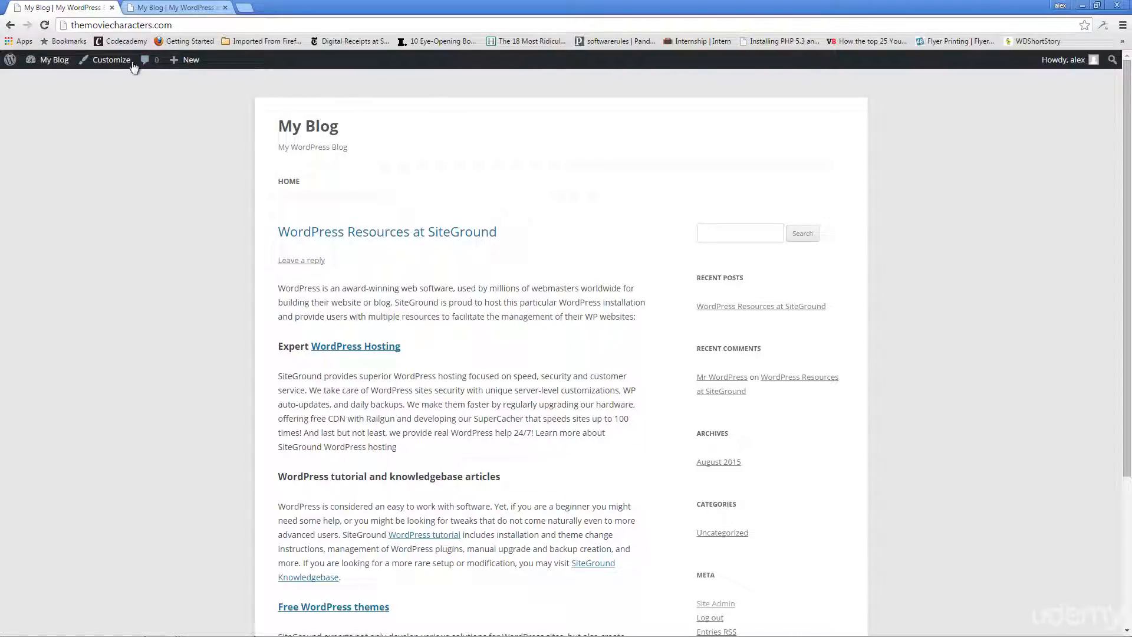
Step: Return to the dashboard and examine the Twenty Twelve Child theme's details among the installed themes
left_click(59, 62)
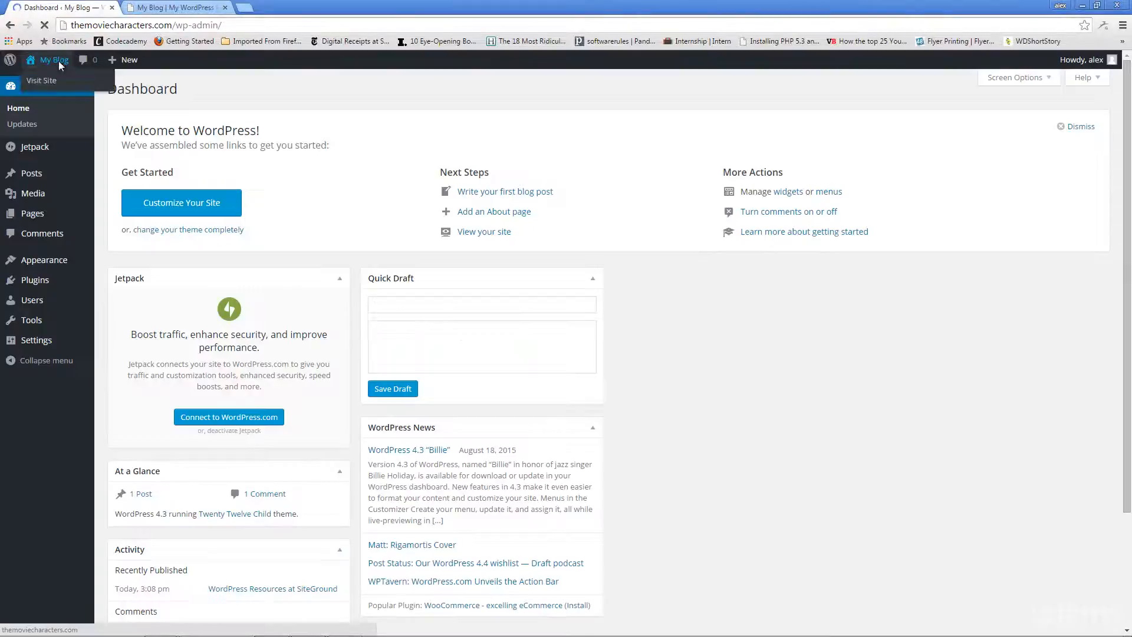
mouse_move(77, 260)
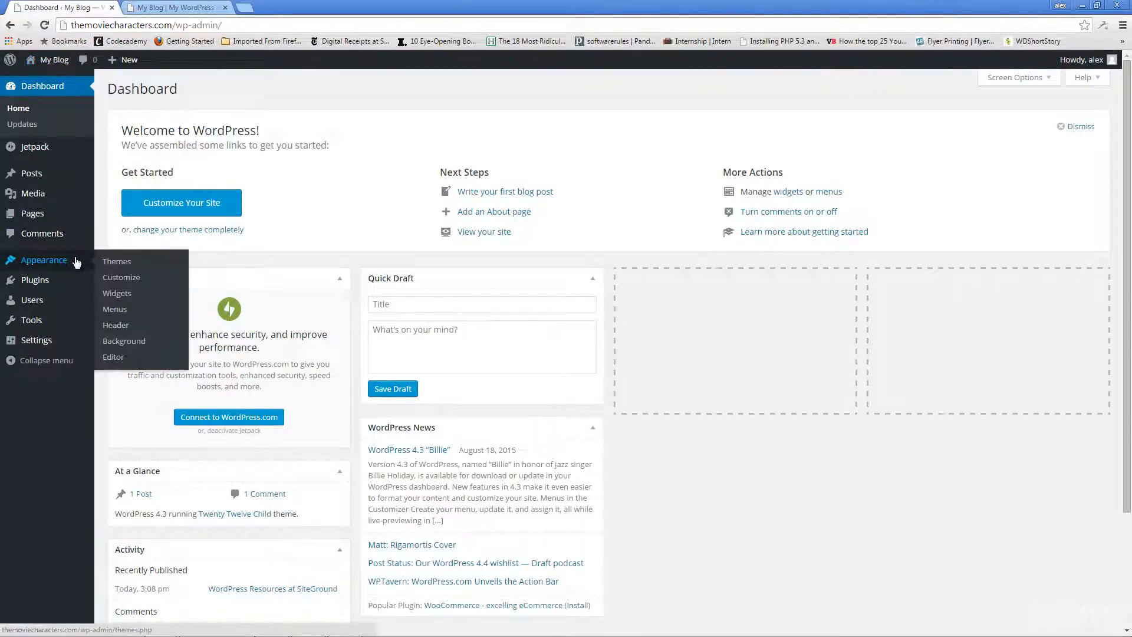
left_click(119, 267)
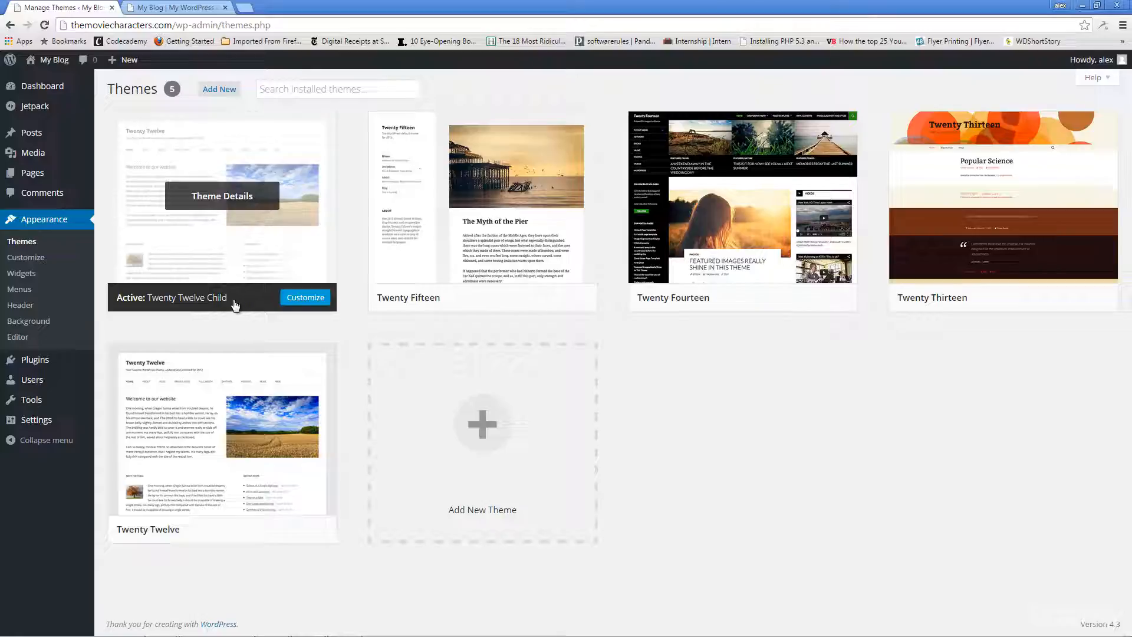
left_click(230, 195)
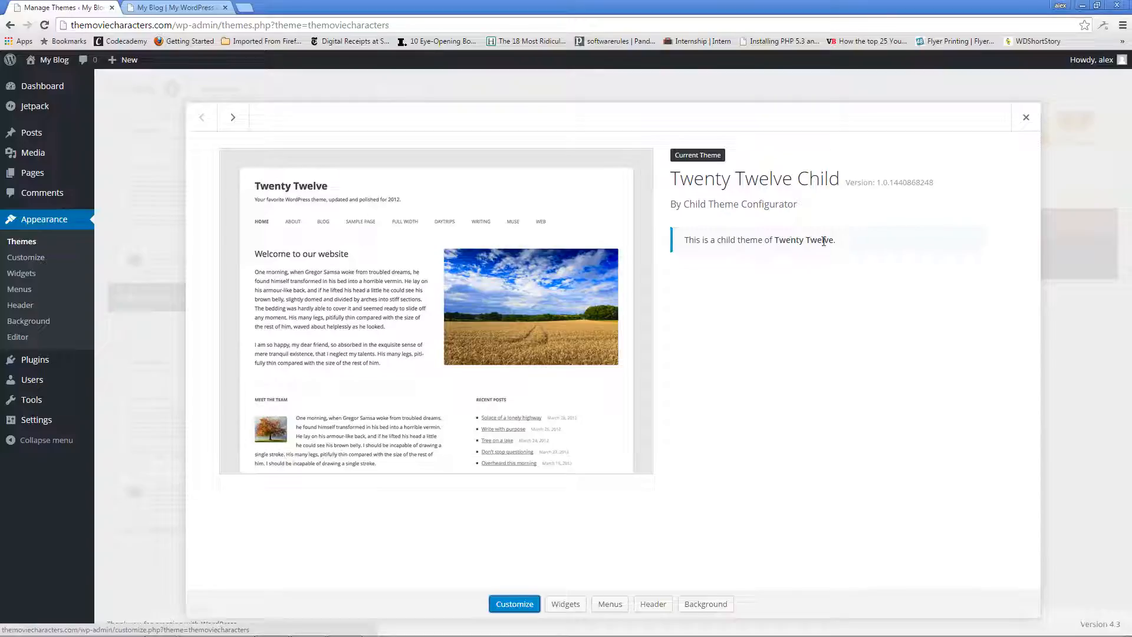
left_click(1025, 120)
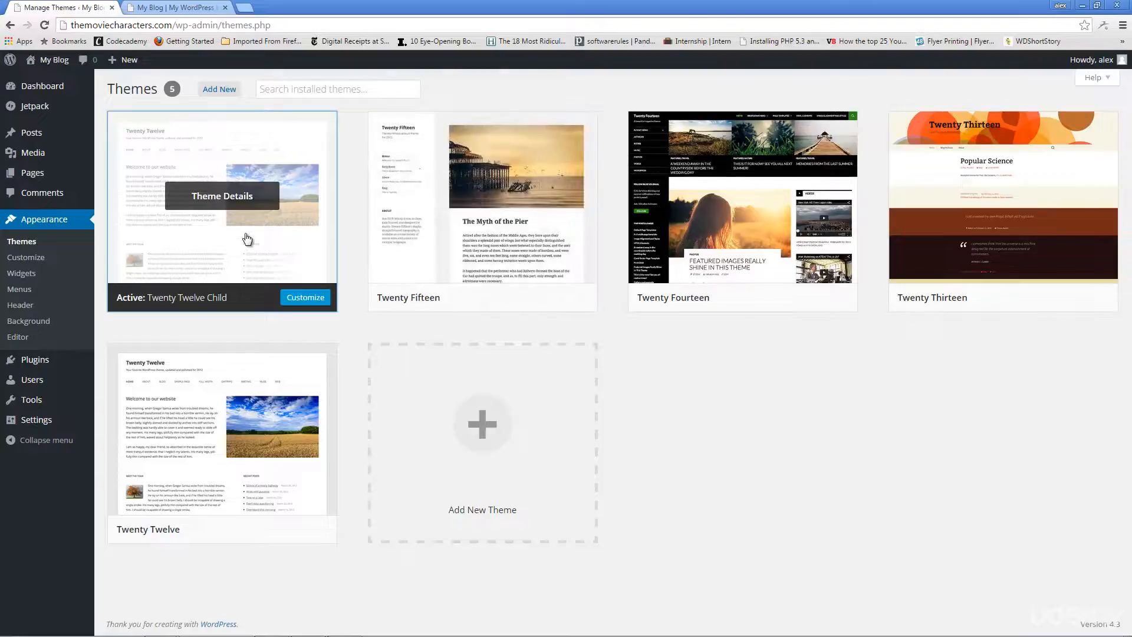